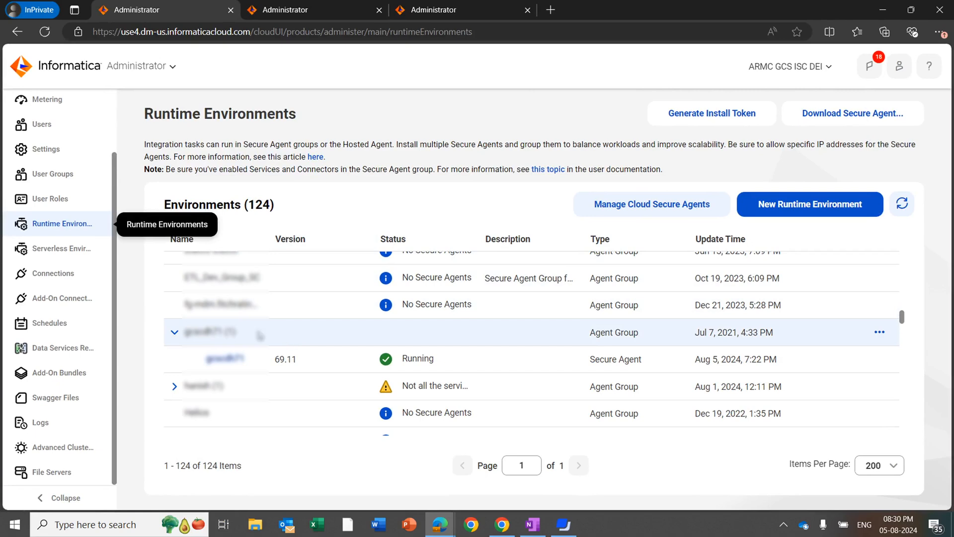
Check which Microsoft Fabric connectors are enabled for the expanded Secure Agent group by filtering its connectors for "fabric"
left_click(878, 332)
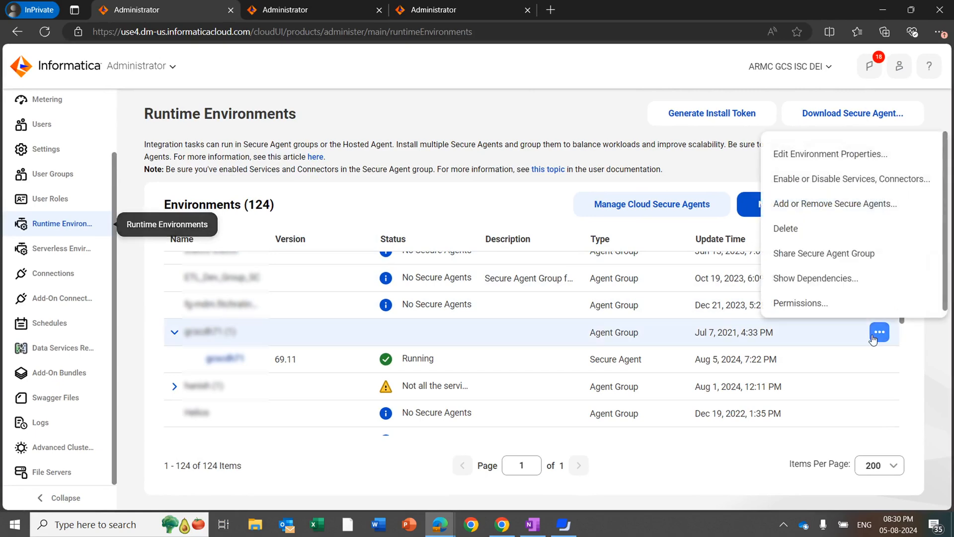
left_click(800, 180)
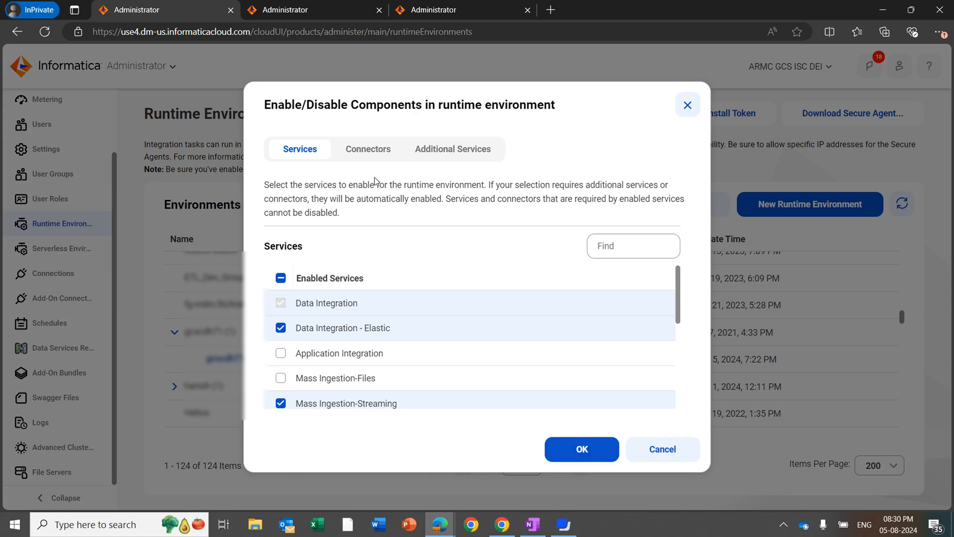
left_click(367, 151)
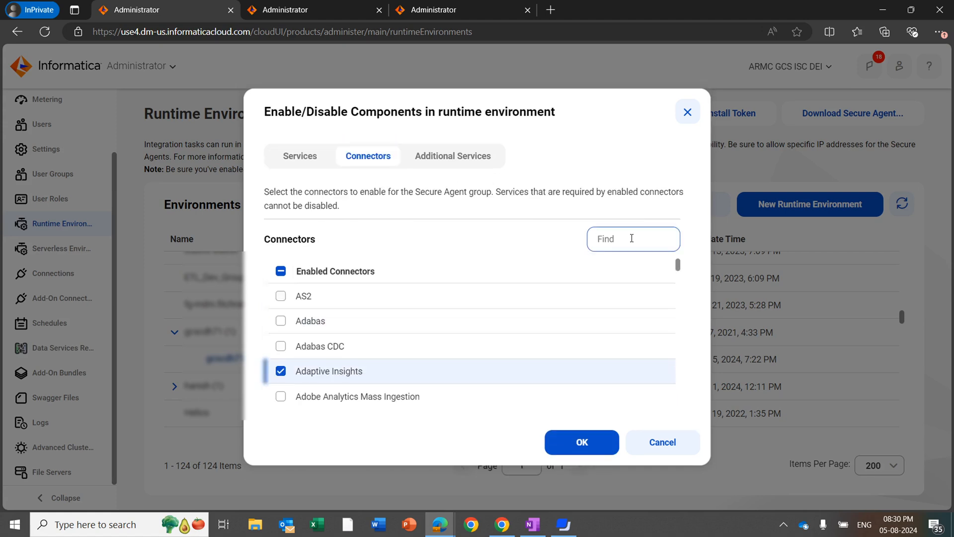
type("fabric")
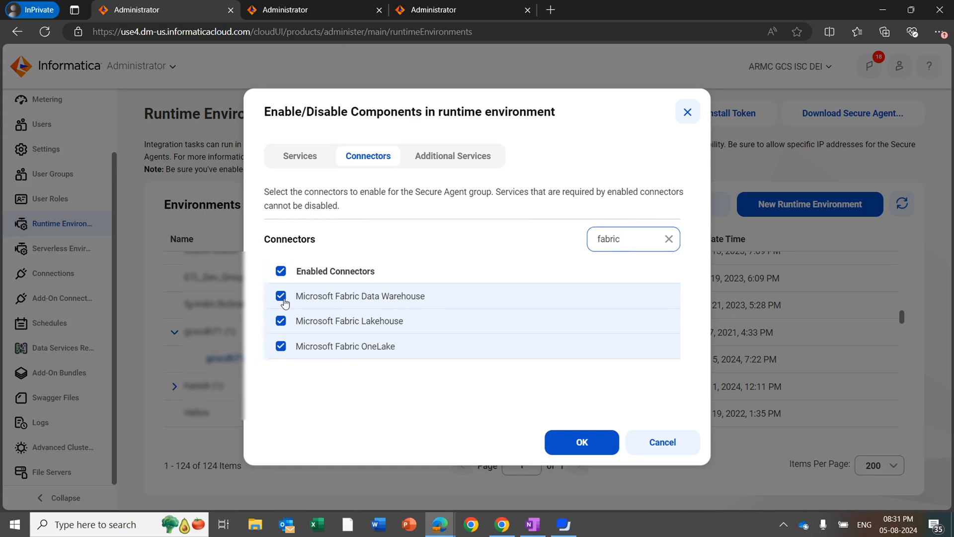
left_click(659, 453)
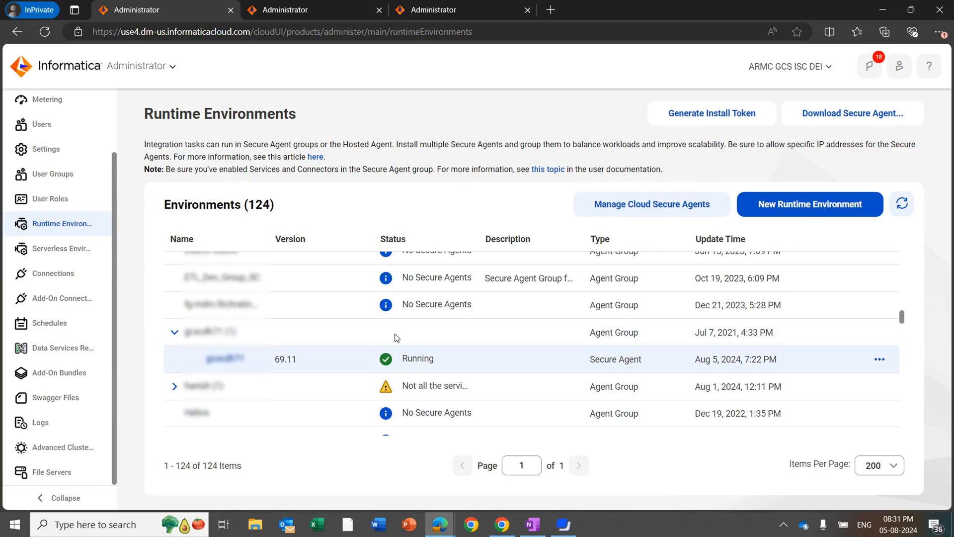
Start a new connection in Administrator and name it fabric_DW
left_click(62, 273)
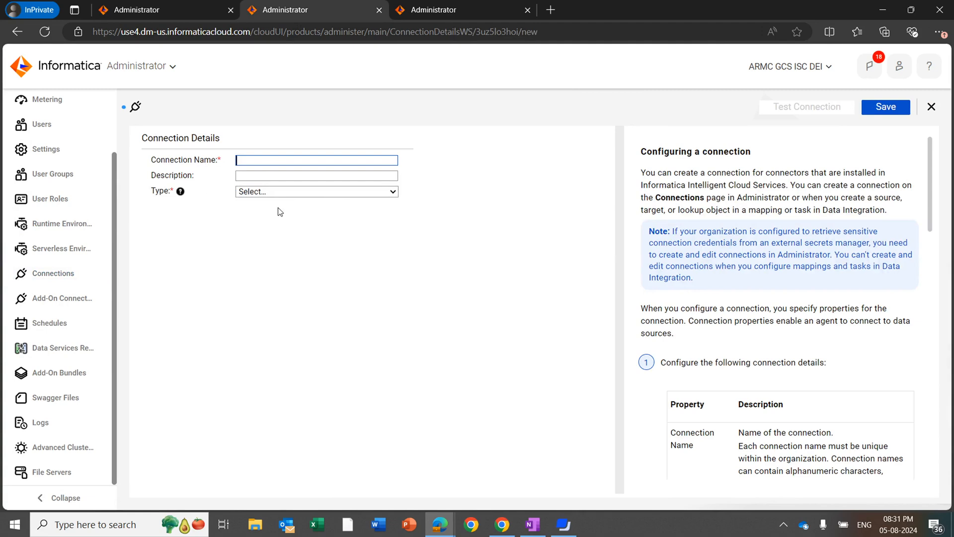
left_click(273, 164)
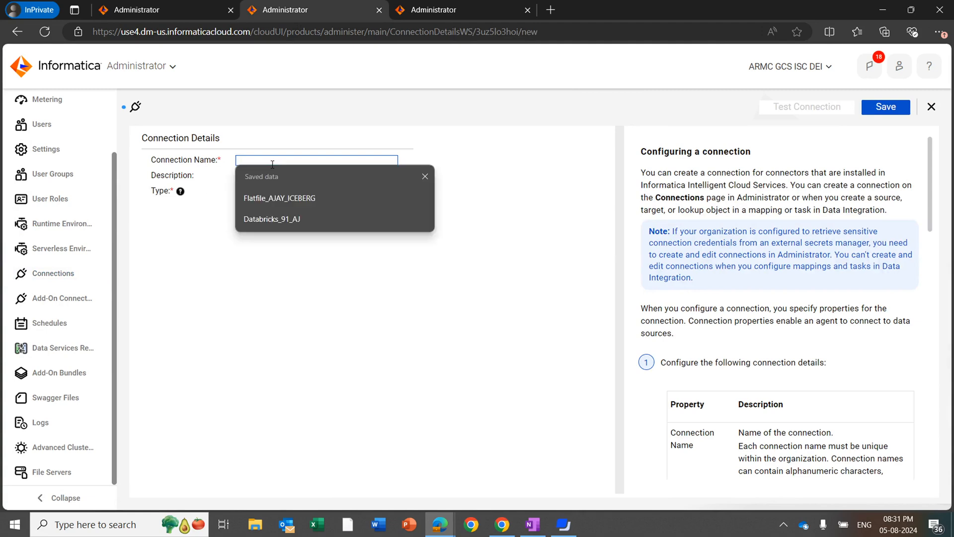
type("fabrc")
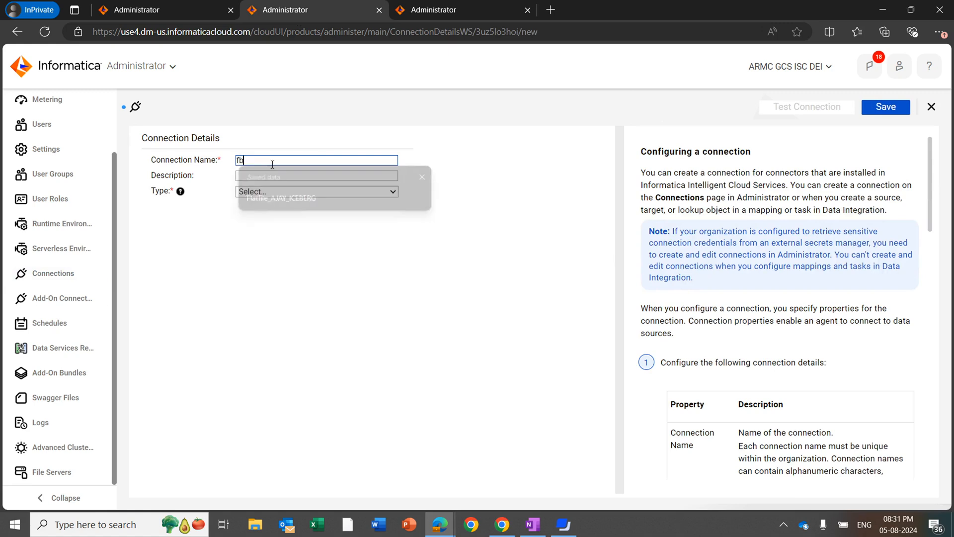
key("BackSpace")
type("ic_DW")
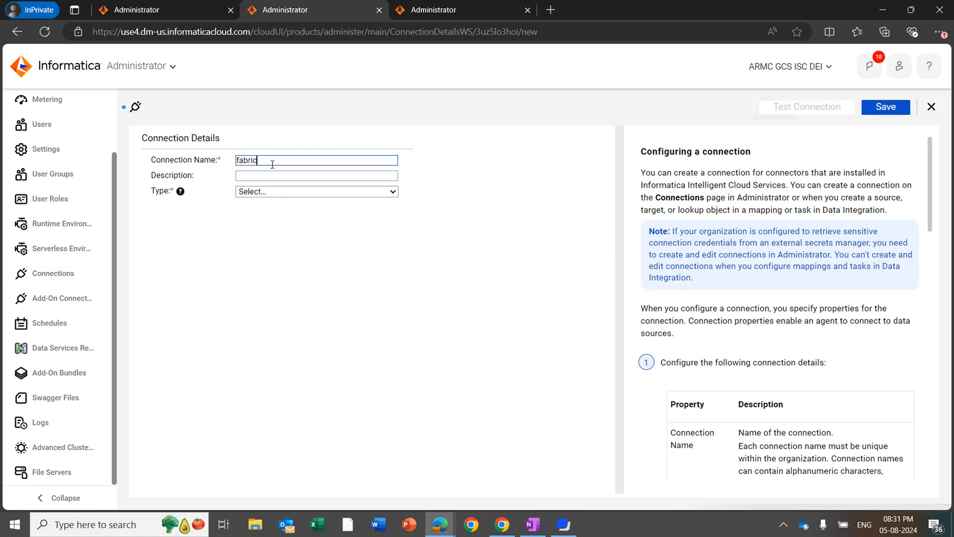
Set the new connection's type to Microsoft Fabric Data Warehouse
left_click(239, 195)
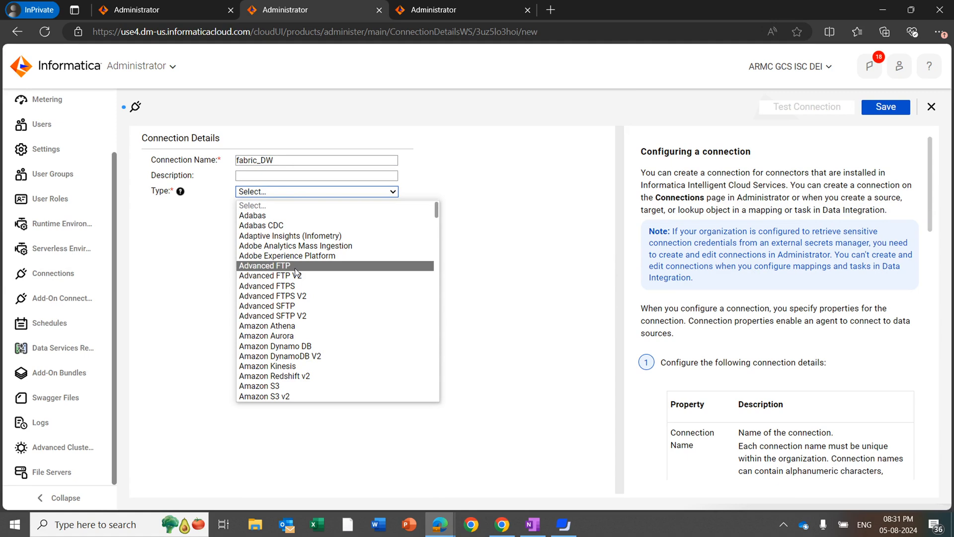
key("m")
scroll(296, 272, "down", 10)
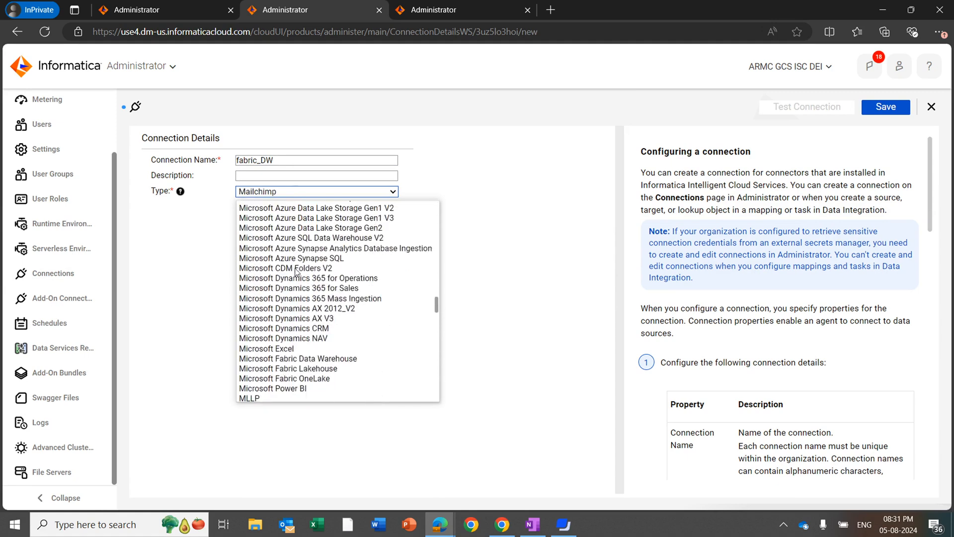
left_click(336, 358)
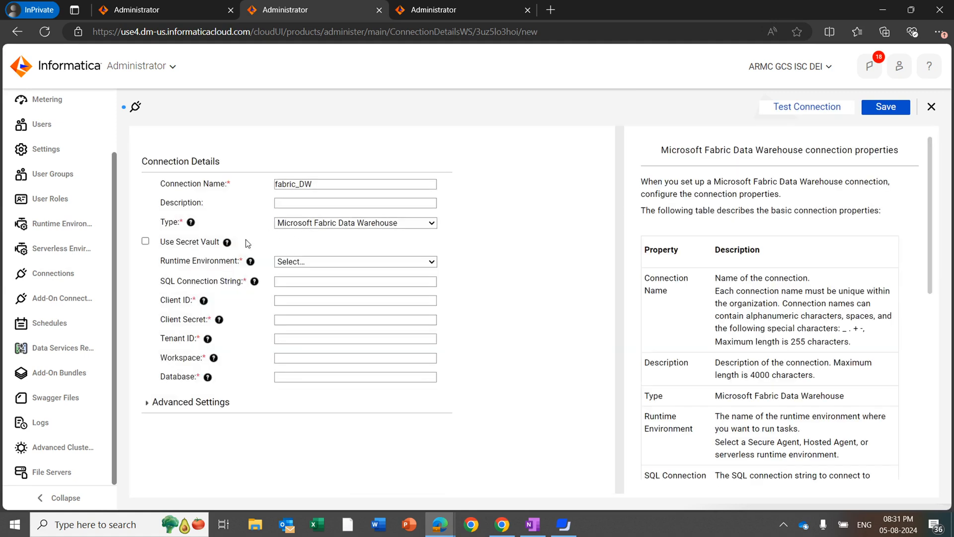
Review the runtime environment, SQL connection string, client, tenant, workspace and database properties, and expand the advanced settings
left_click_drag(177, 261, 218, 282)
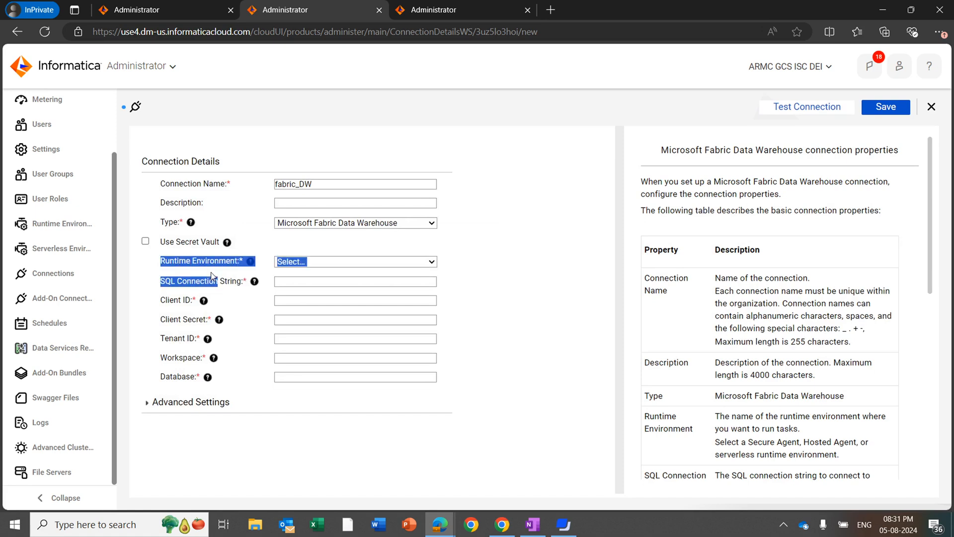
left_click(228, 277)
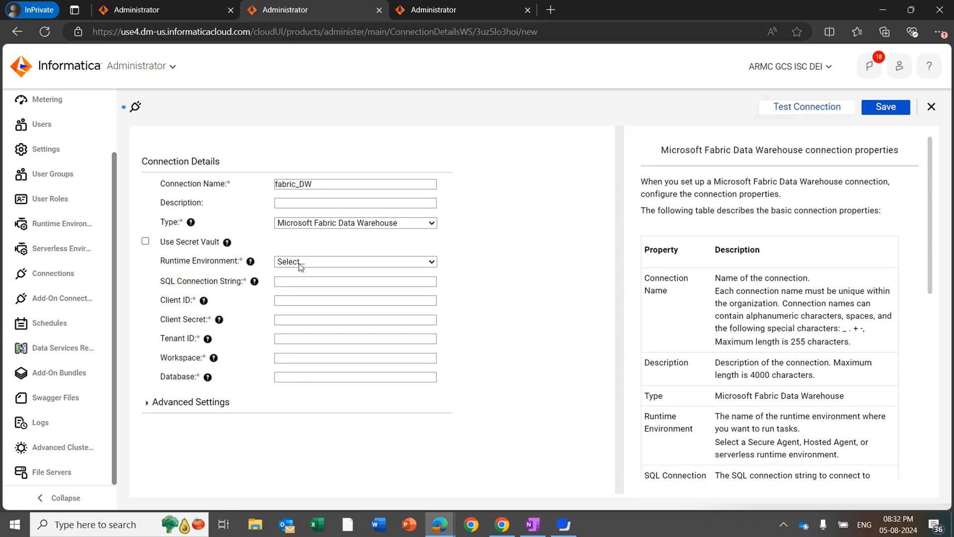
left_click_drag(161, 279, 243, 376)
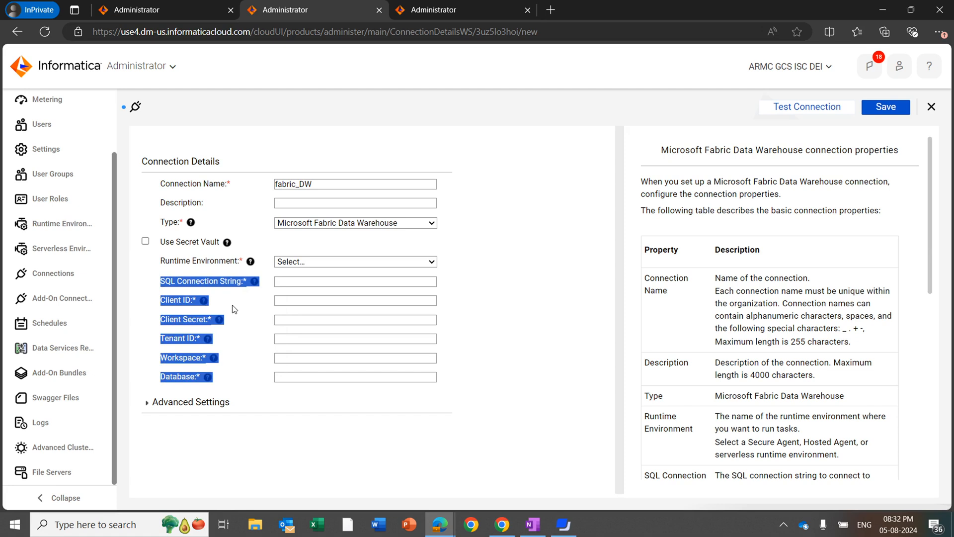
left_click(251, 328)
left_click(206, 404)
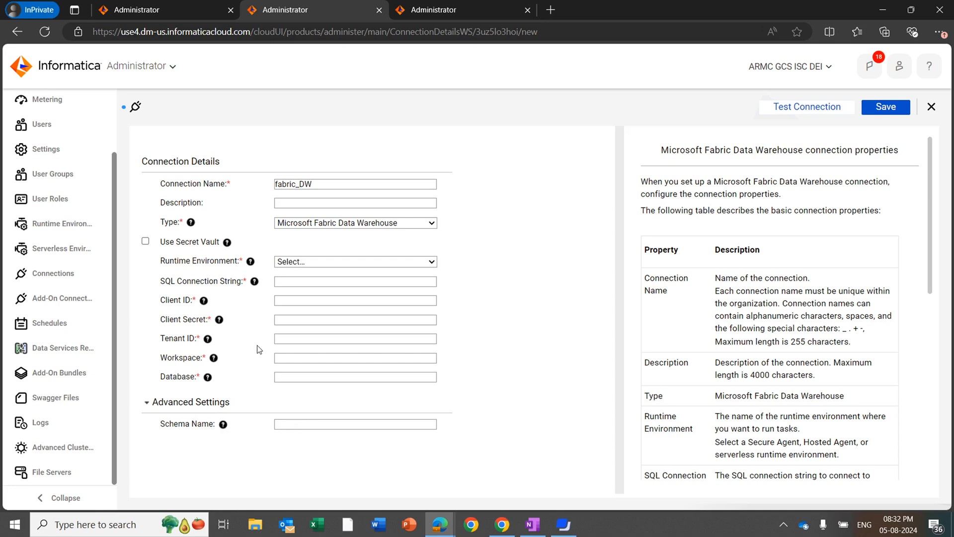
Bring up the existing fabric_warehouse_gcscdh71 connection and test it
left_click(455, 16)
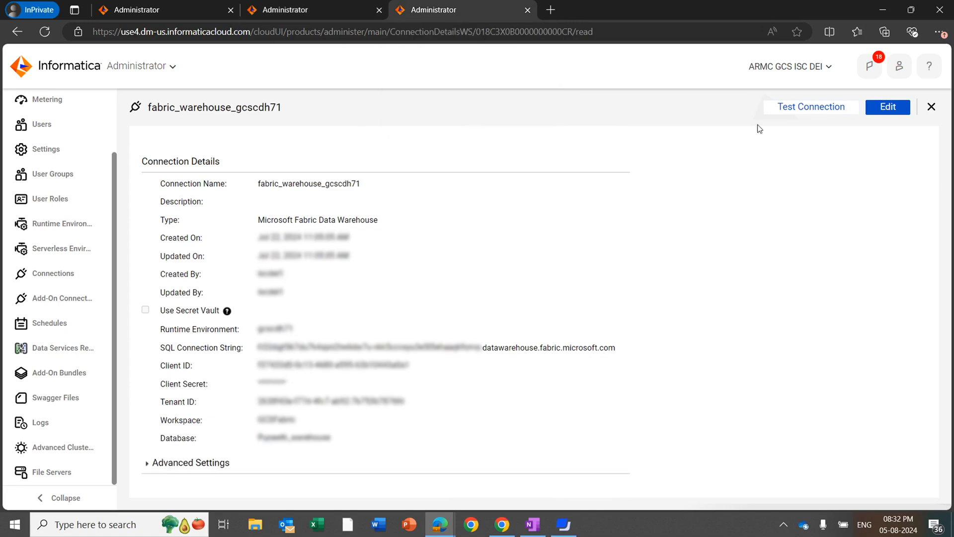
left_click(790, 112)
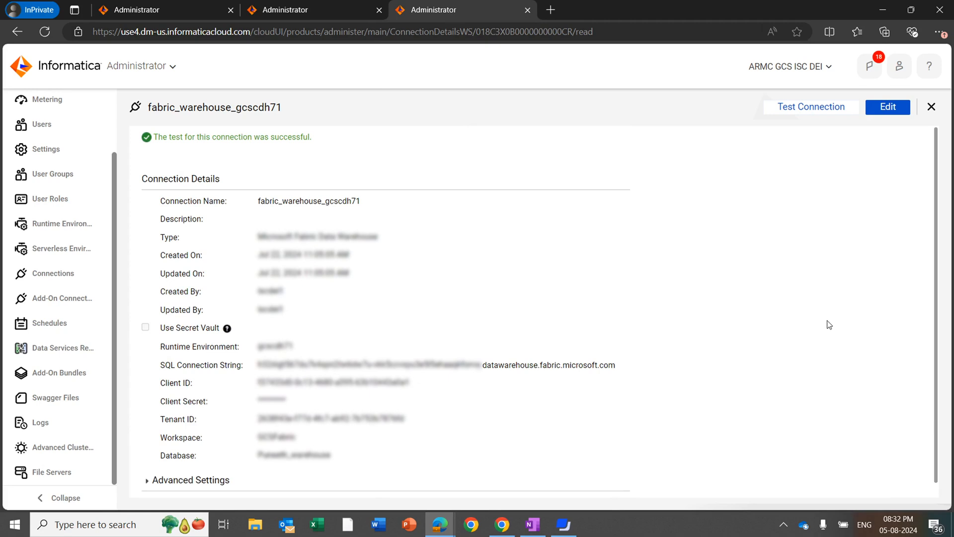
Switch to Mapping161 in Data Integration and set the Source transformation's connection to fabric_warehouse_gcscdh71
key("super+Tab")
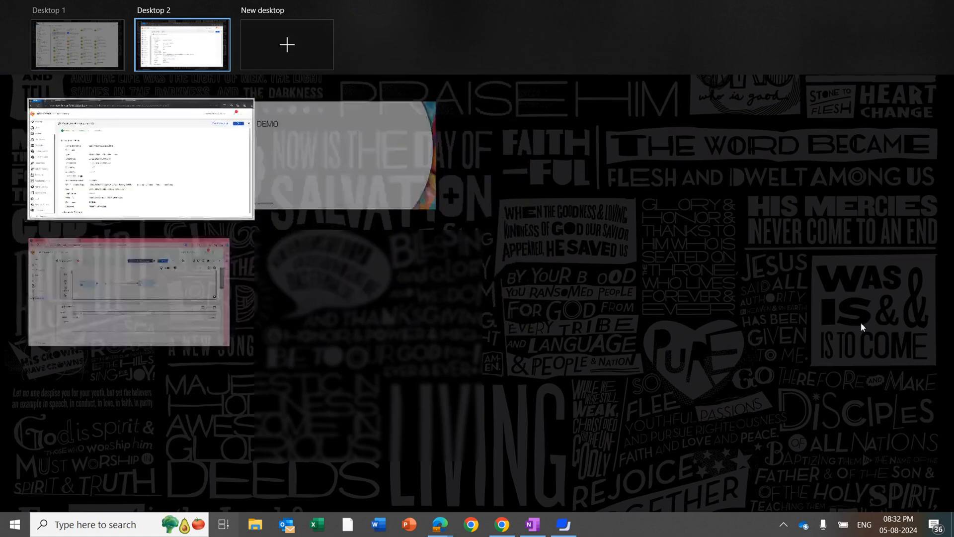
left_click(216, 257)
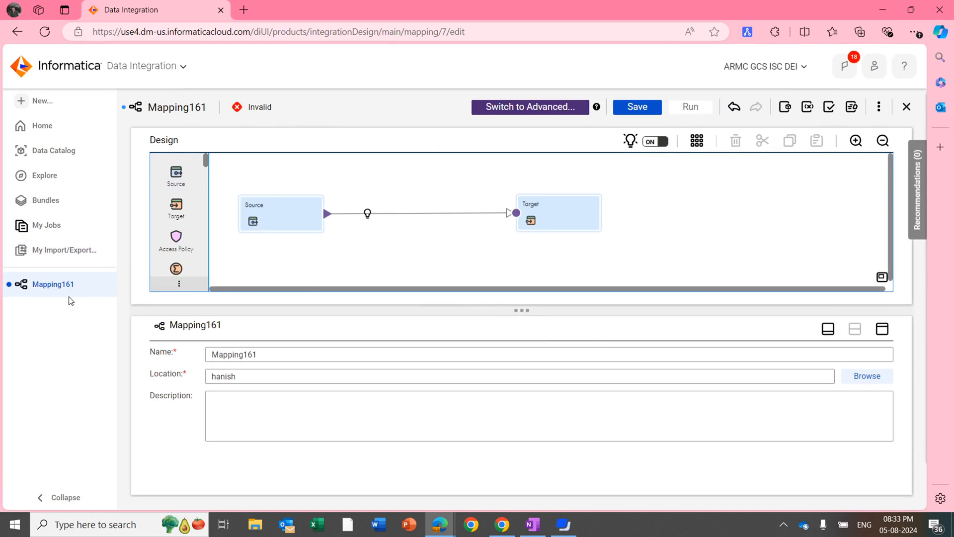
left_click(300, 222)
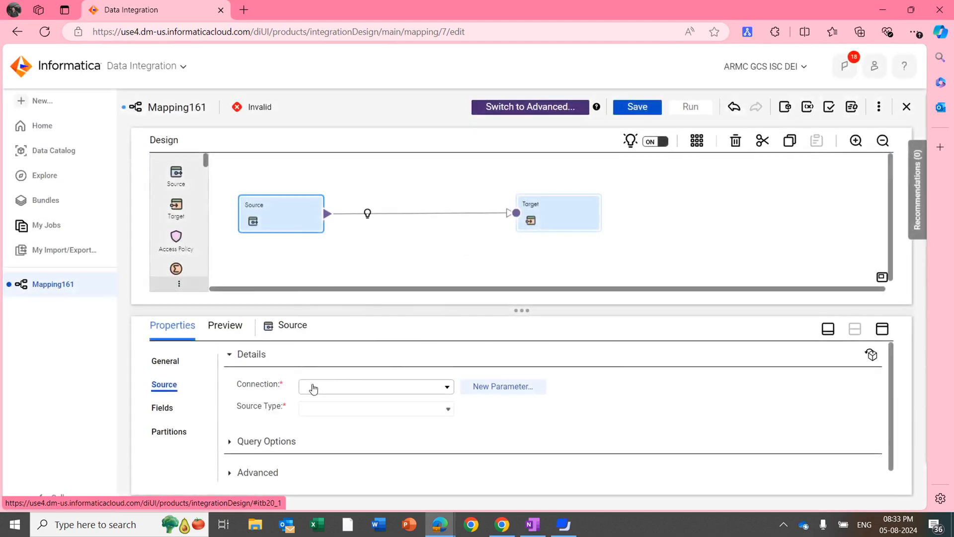
left_click(313, 387)
type("fabric")
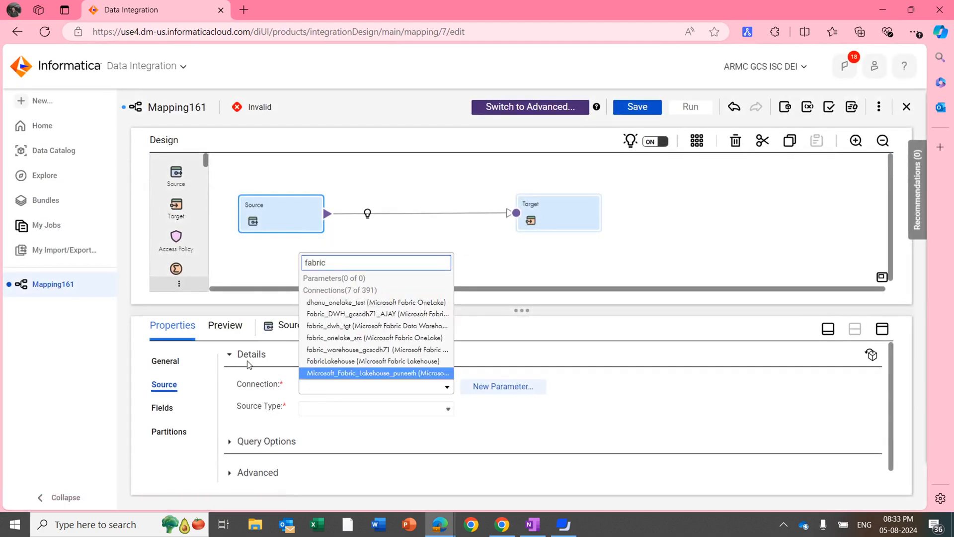
left_click(323, 349)
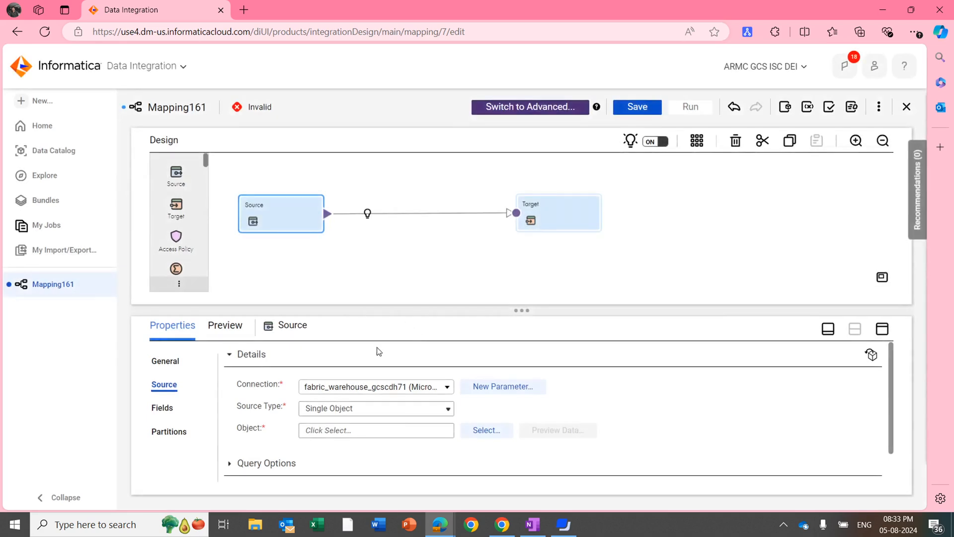
Choose the emp_data table from the dbo package as the mapping's source object
left_click(486, 430)
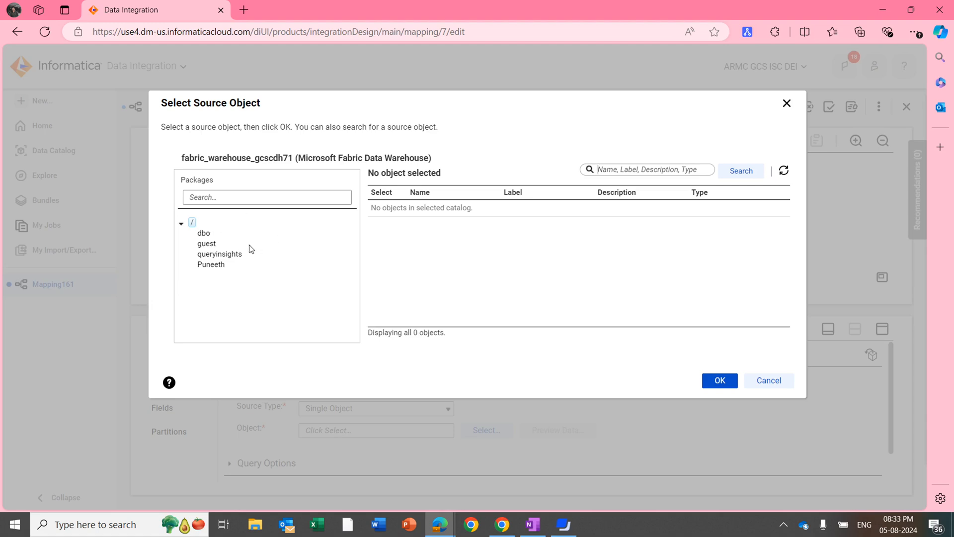
left_click(204, 234)
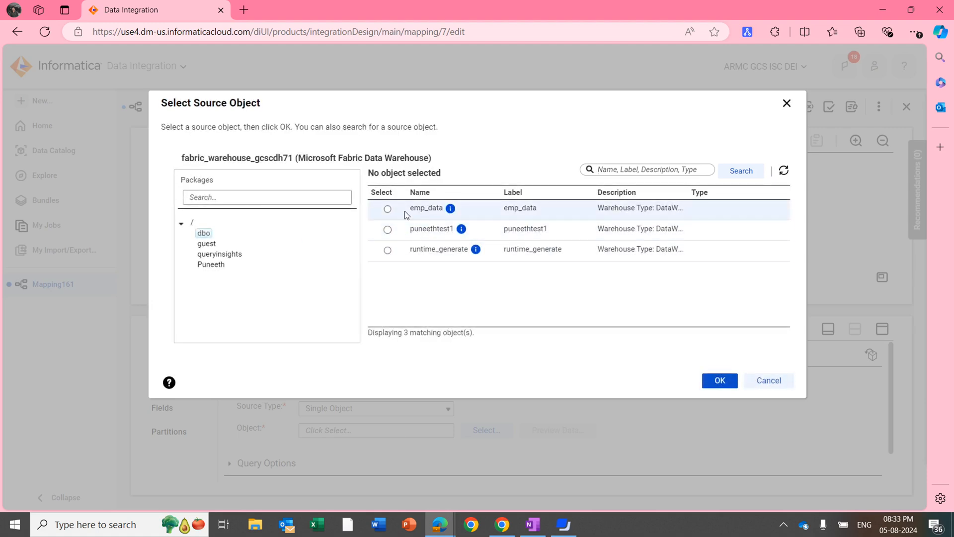
left_click(387, 209)
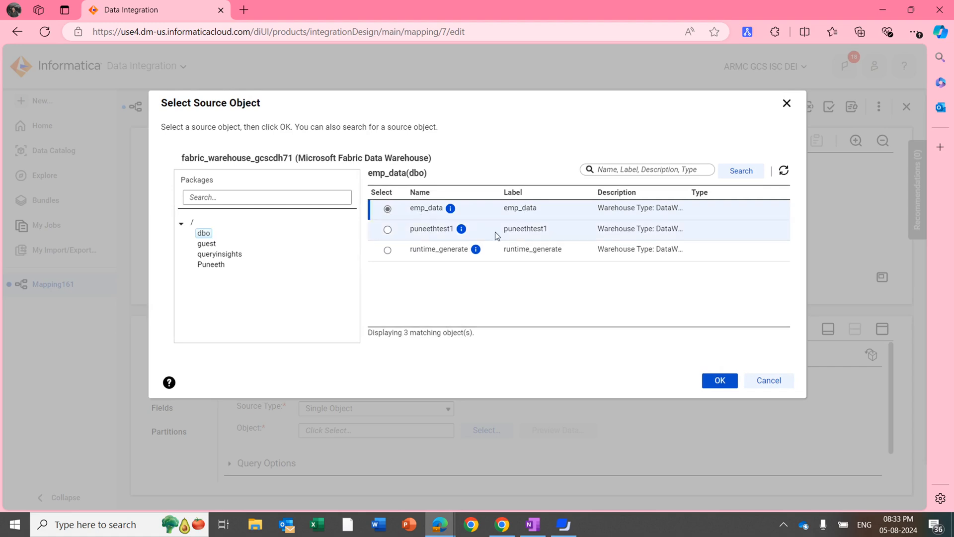
left_click(706, 379)
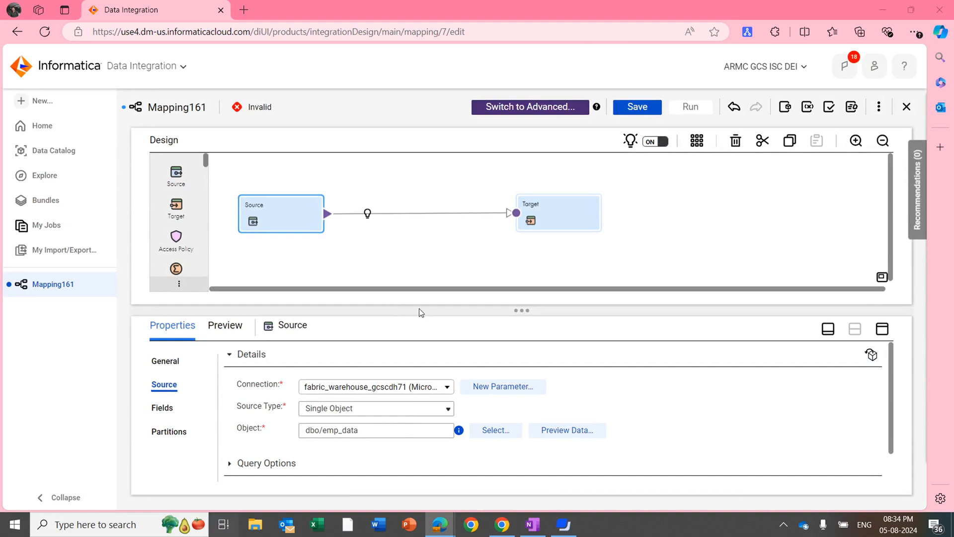
key("super+Tab")
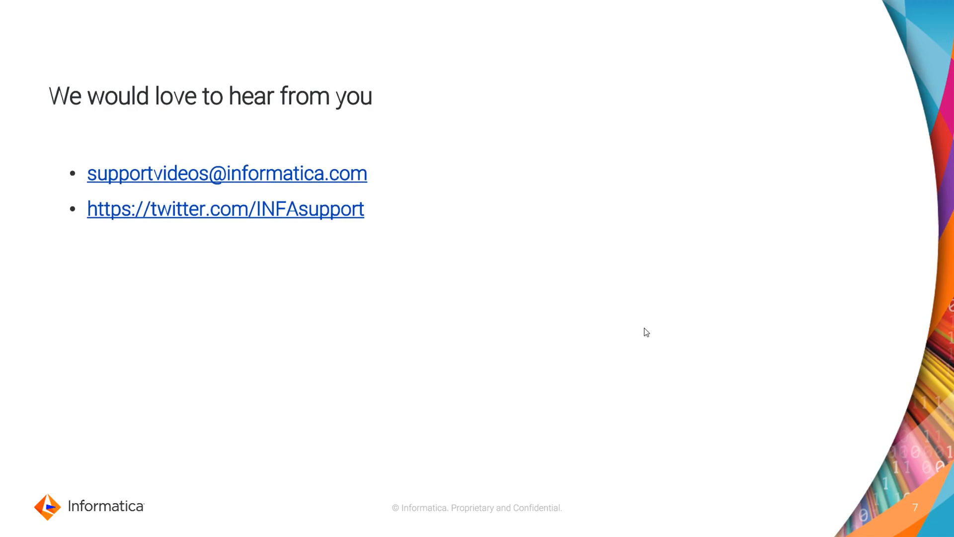